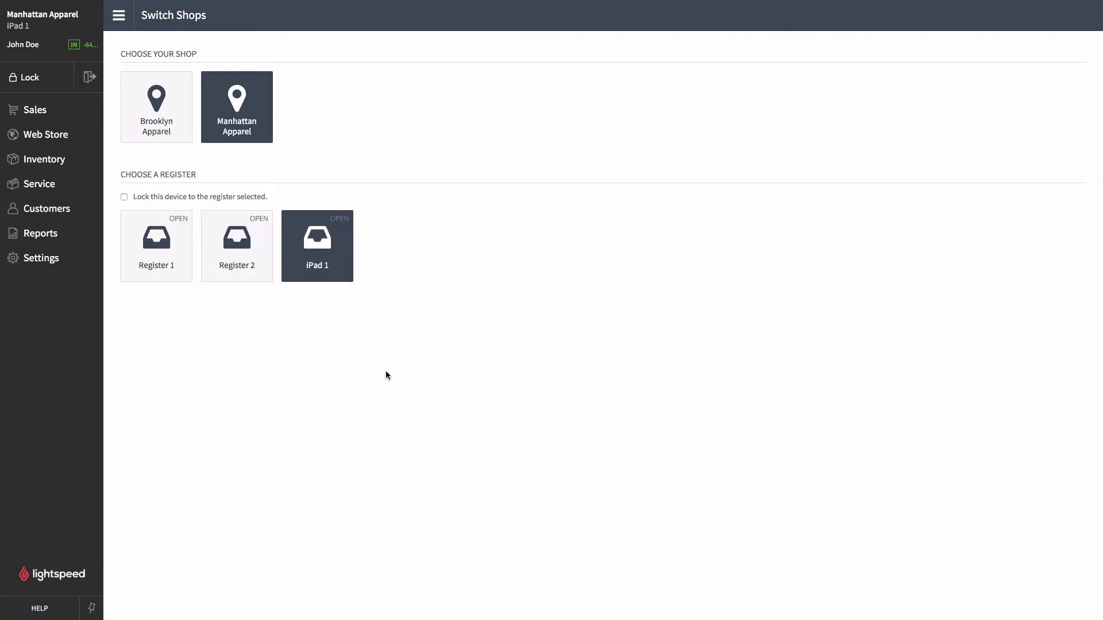
# Create and save a new top-level category named Clothing
pyautogui.click(59, 167)
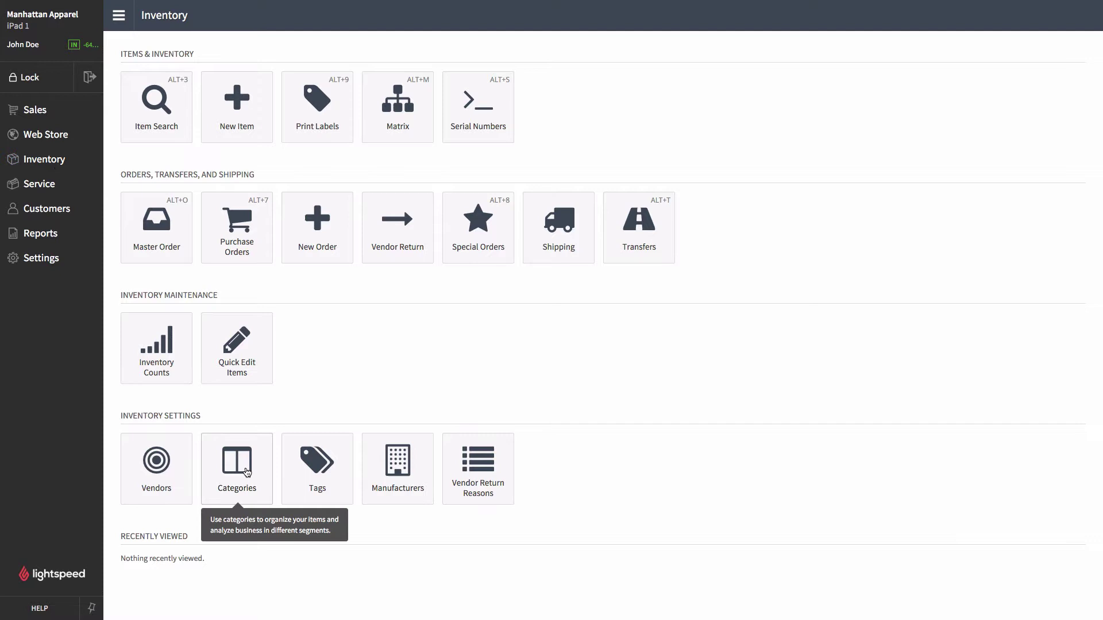
pyautogui.click(247, 472)
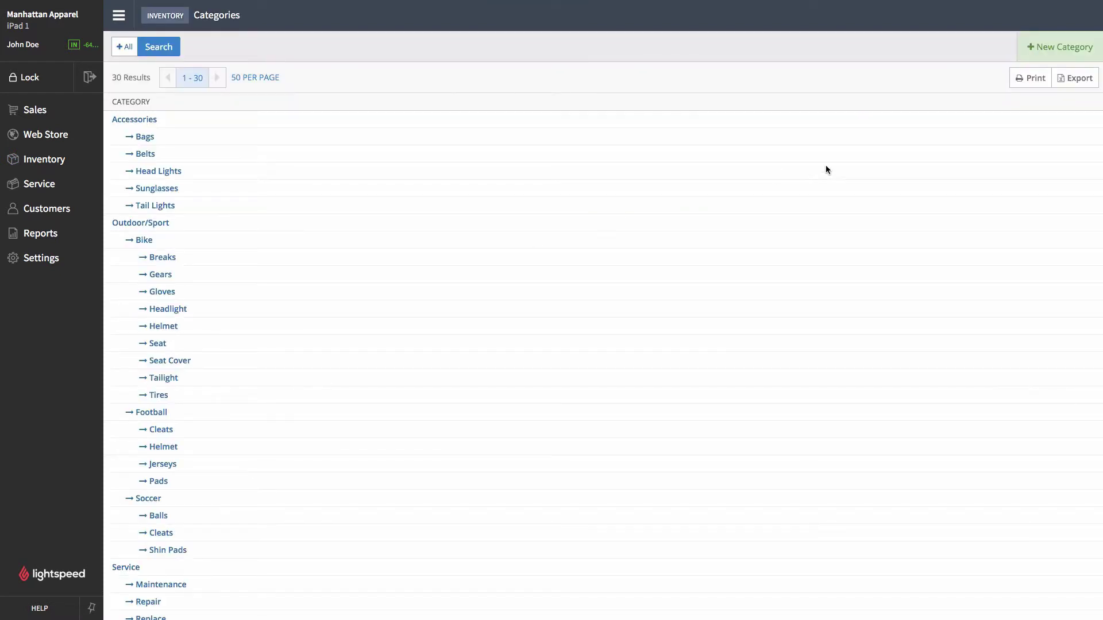
pyautogui.click(1038, 45)
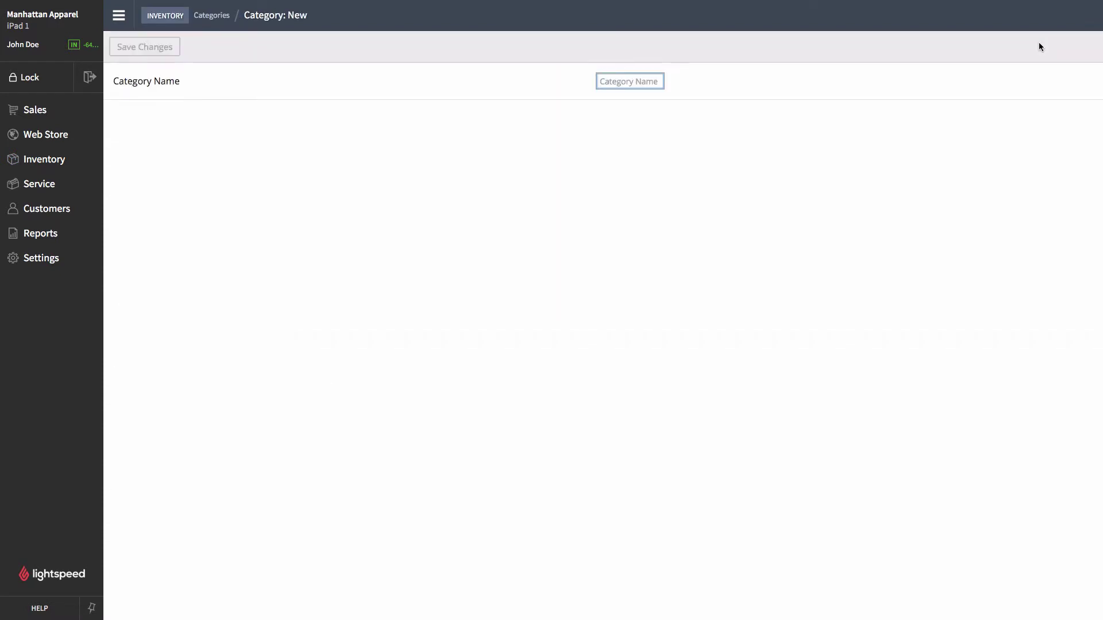
pyautogui.write('Clothing')
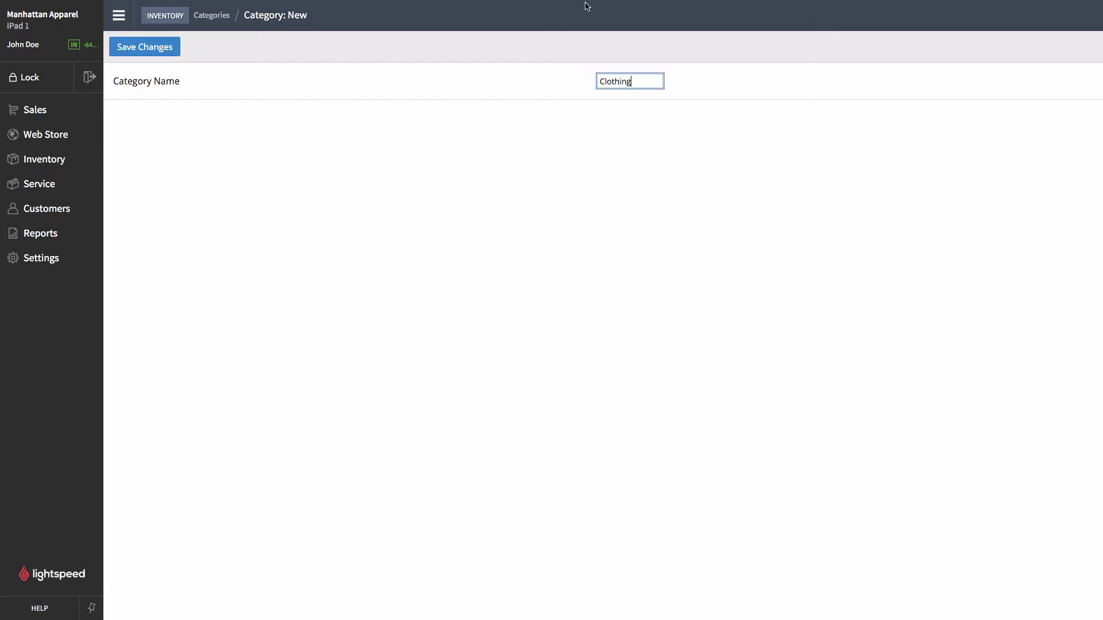
pyautogui.click(148, 53)
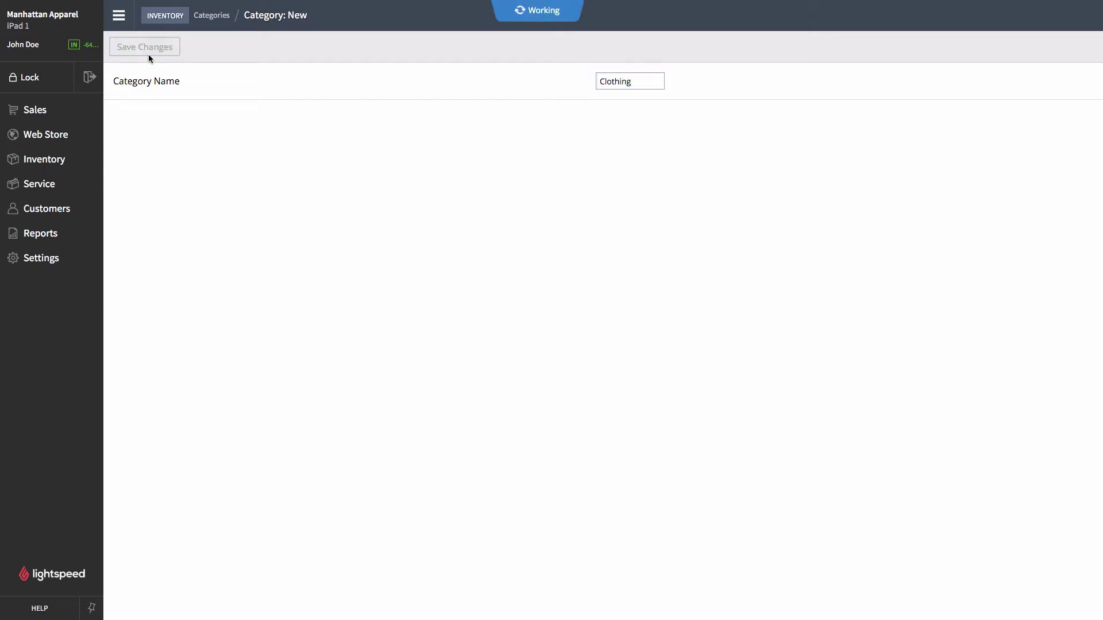
# Add Jacket as a subcategory of Clothing
pyautogui.click(306, 148)
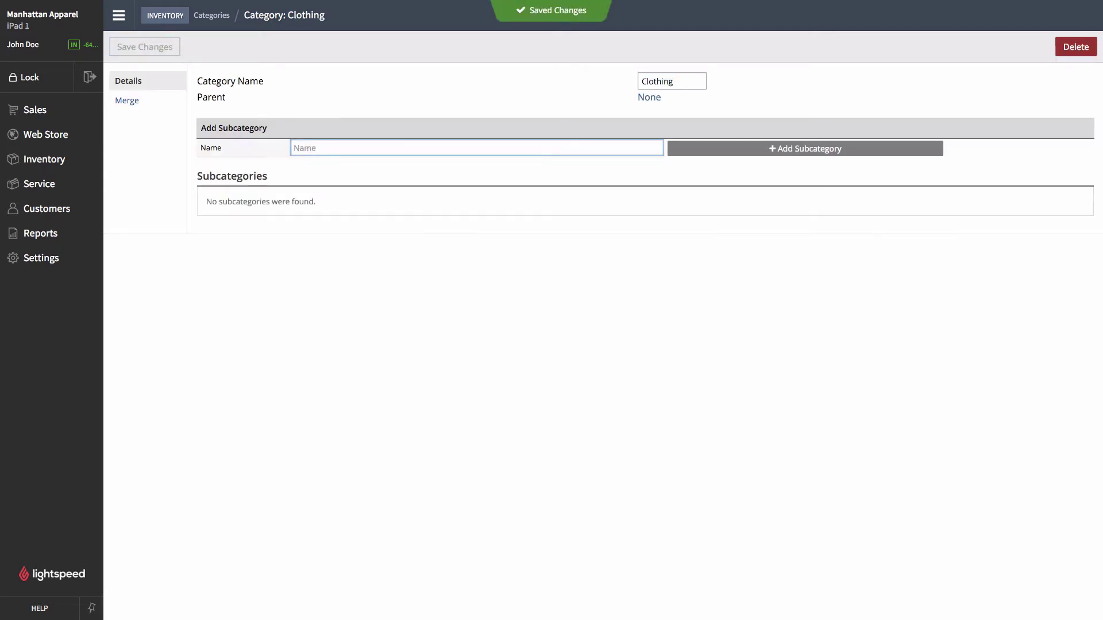
pyautogui.write('Jacket')
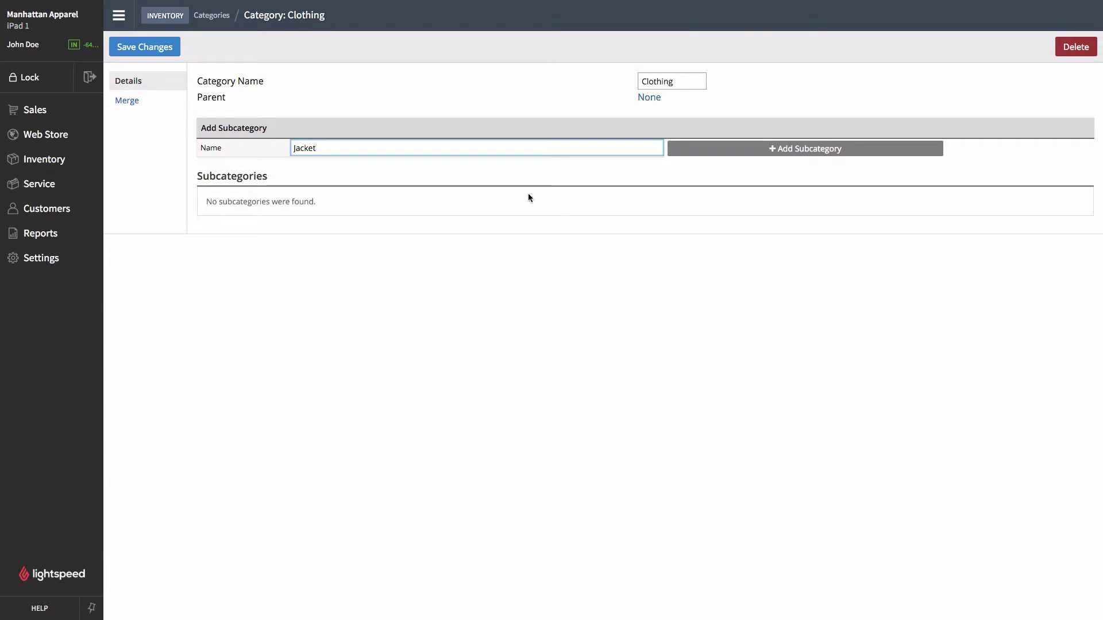
pyautogui.click(725, 150)
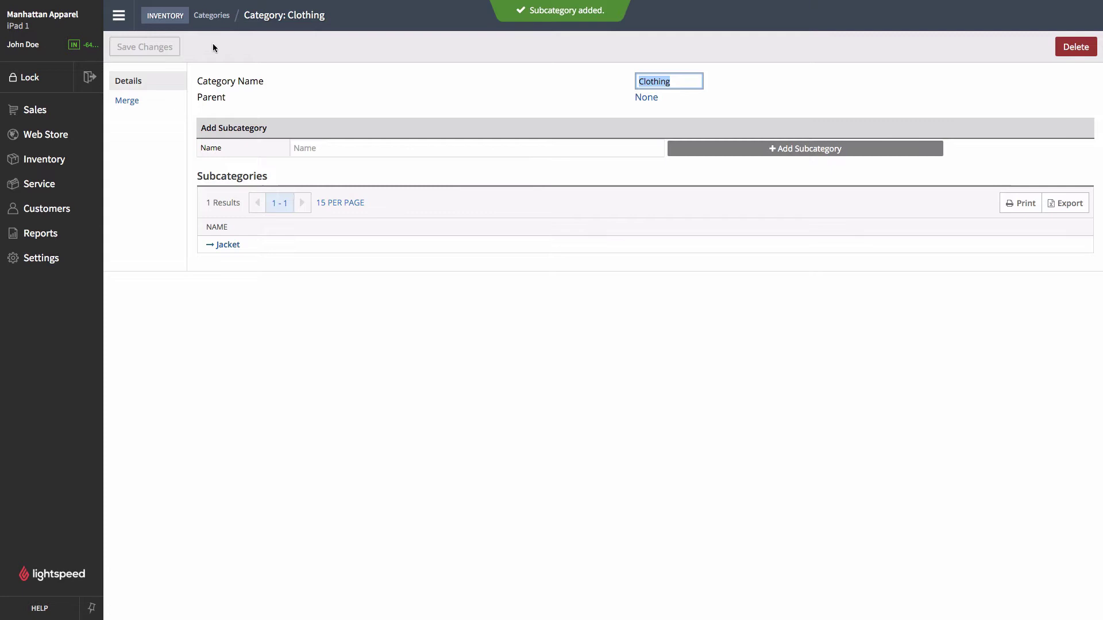
# Add Winter and Fall under Jacket, then return to the full category list
pyautogui.click(212, 16)
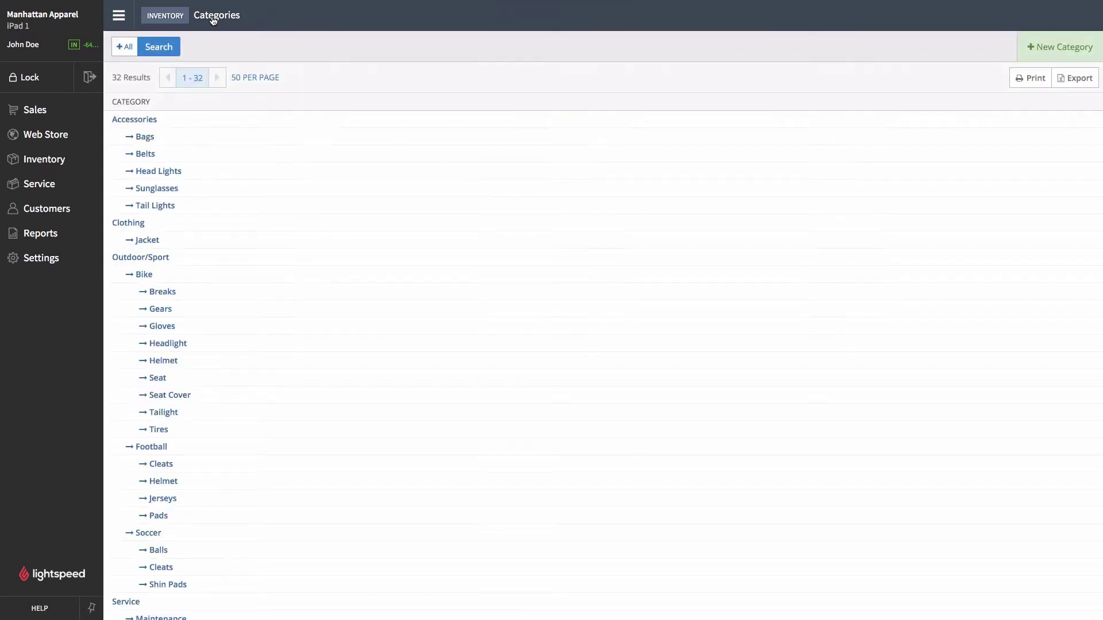
pyautogui.click(147, 241)
pyautogui.click(320, 147)
pyautogui.write('W')
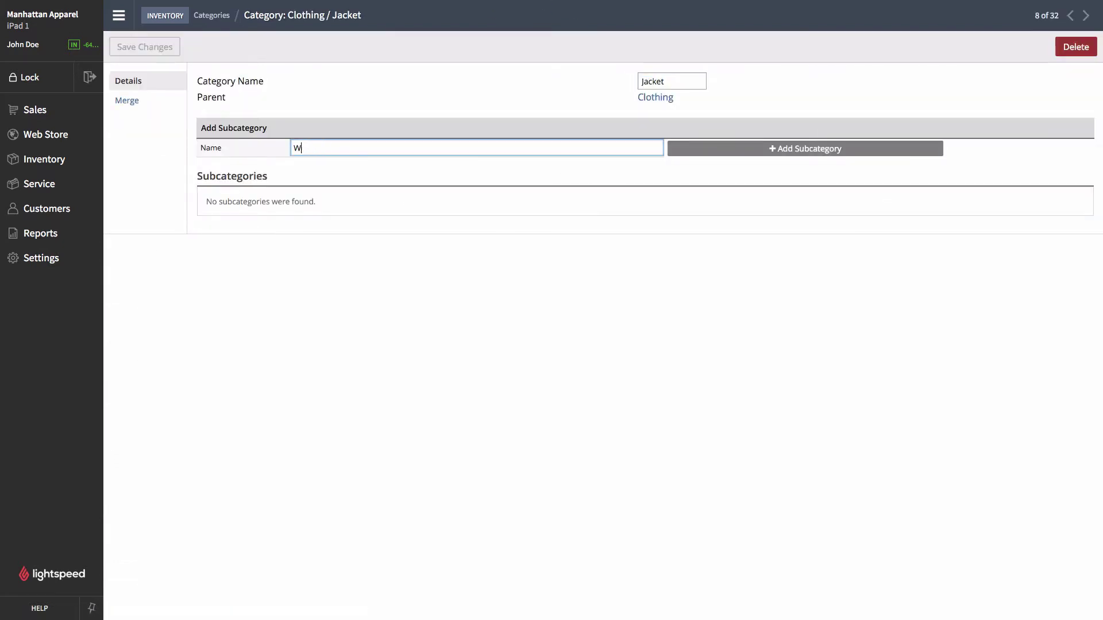
pyautogui.write('inter')
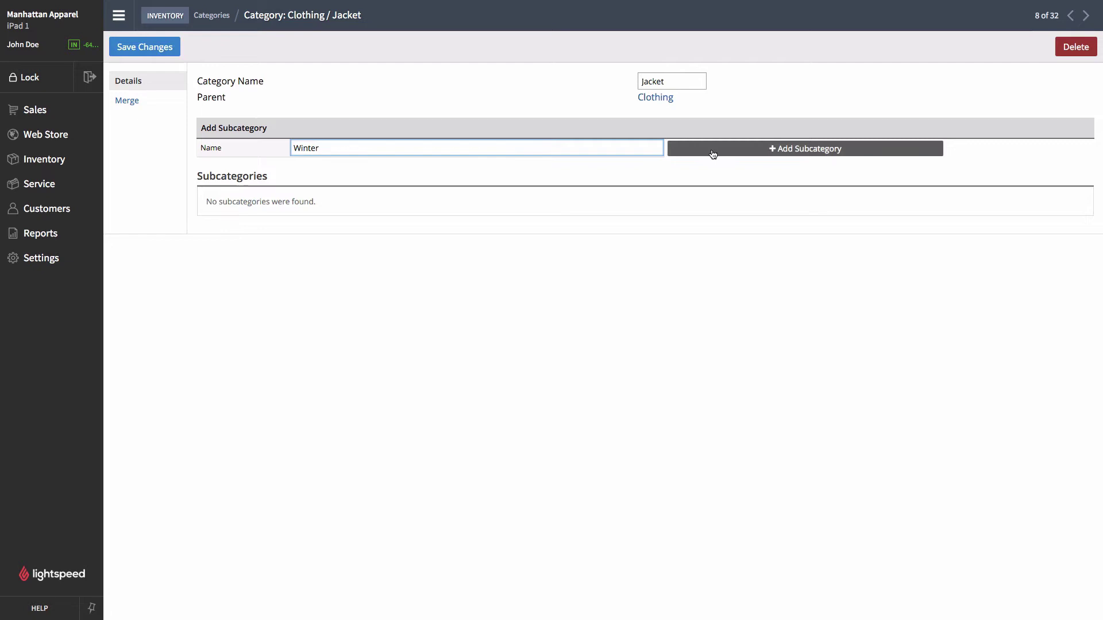
pyautogui.click(712, 154)
pyautogui.click(359, 149)
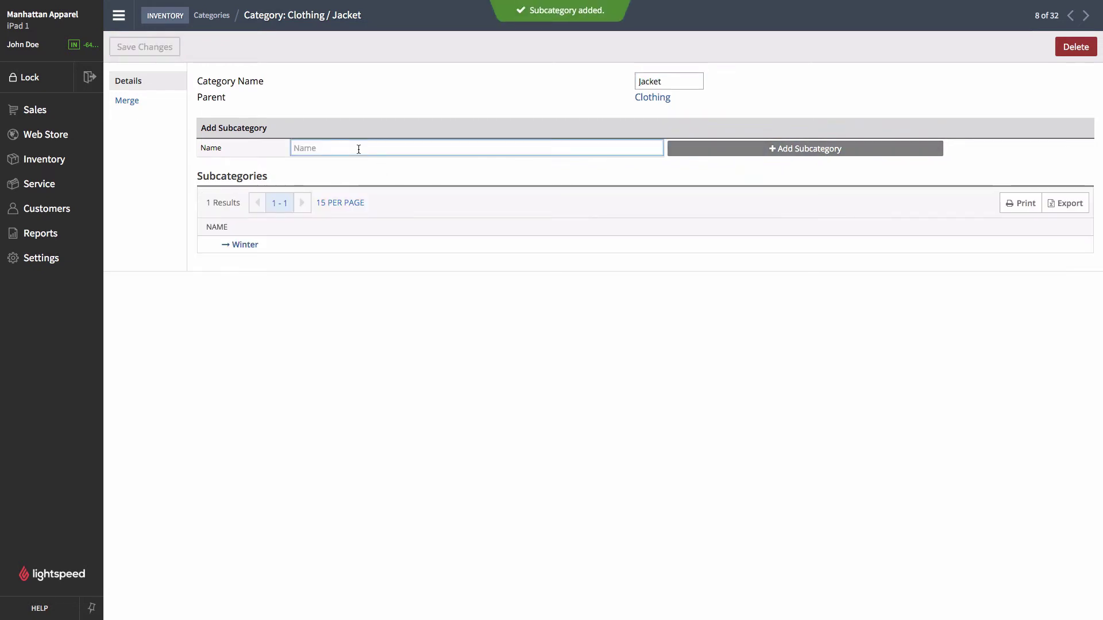
pyautogui.write('Fall')
pyautogui.click(818, 161)
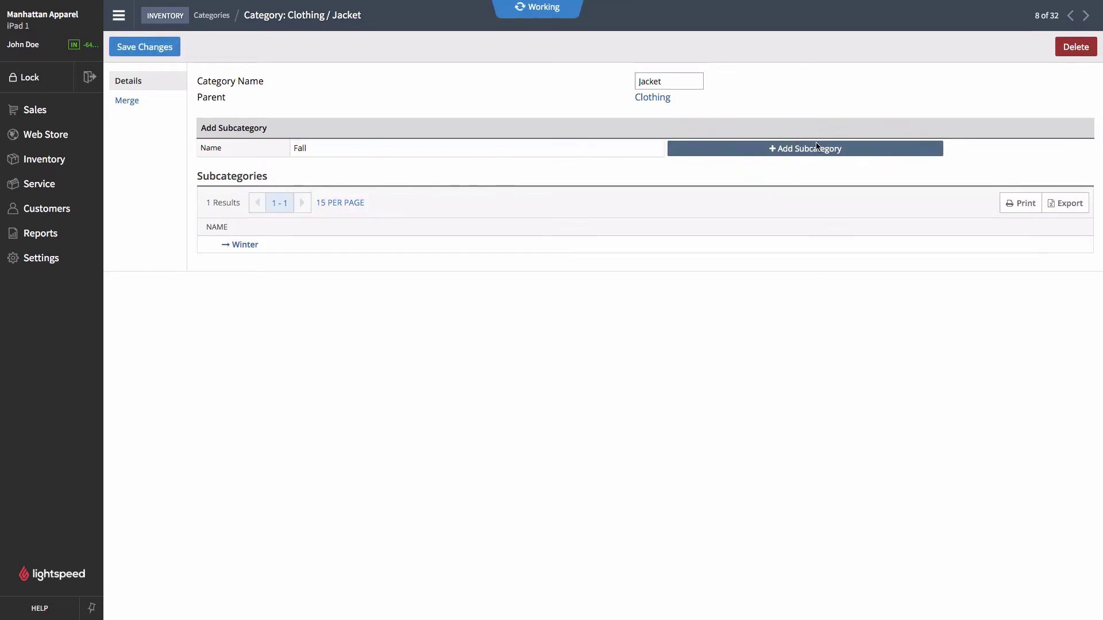
pyautogui.click(213, 18)
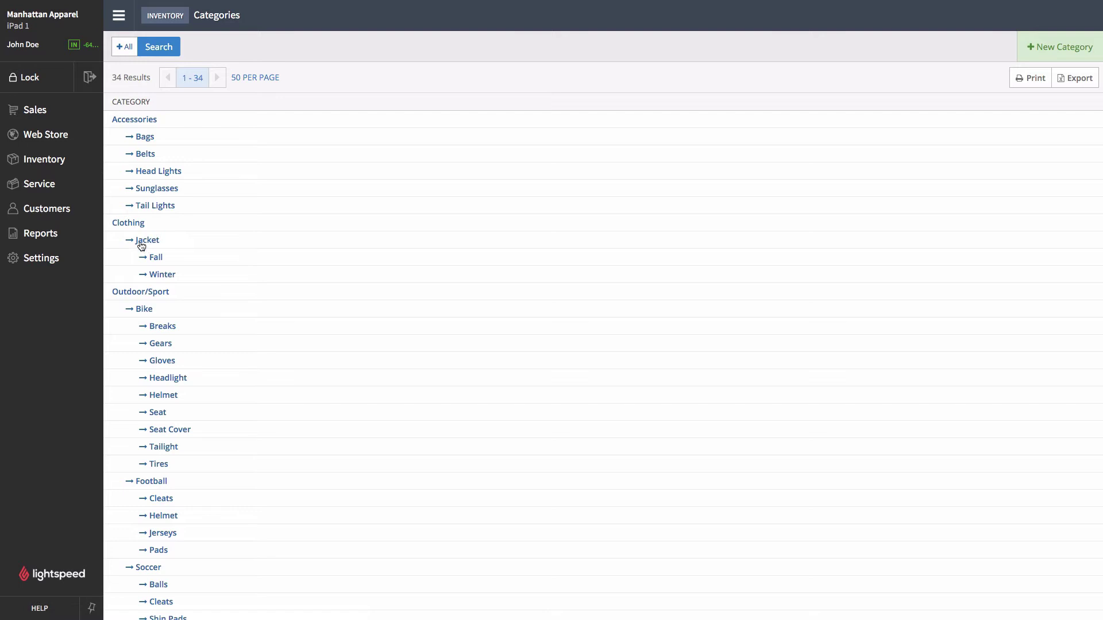
# Search inventory items for 'jacket' and open the Authentic Trucker Jacket from the 4 results
pyautogui.click(45, 166)
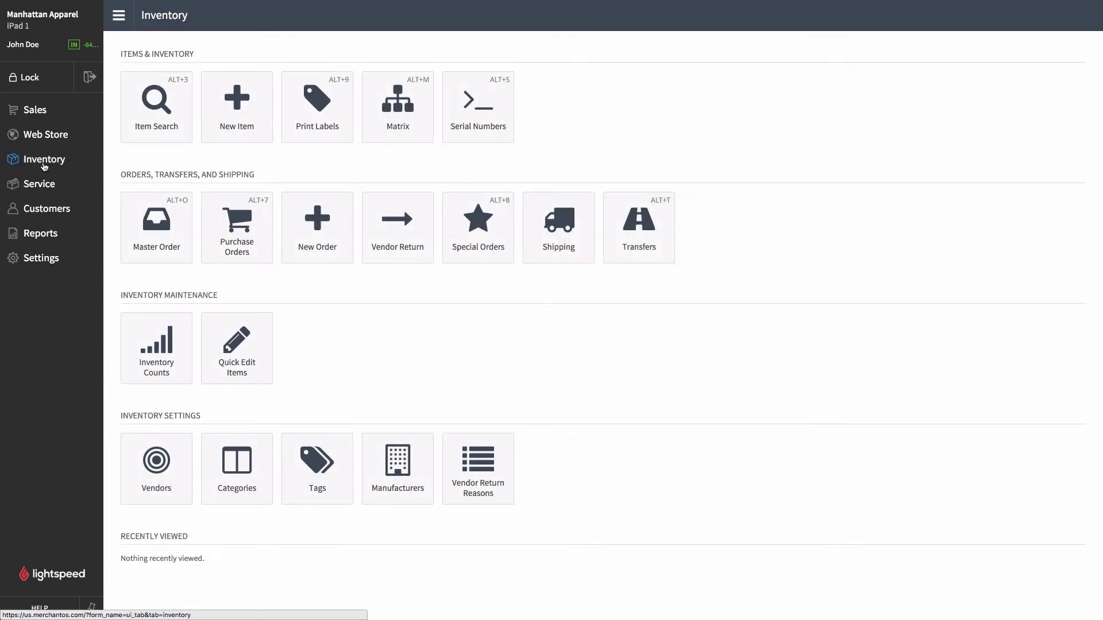
pyautogui.click(160, 130)
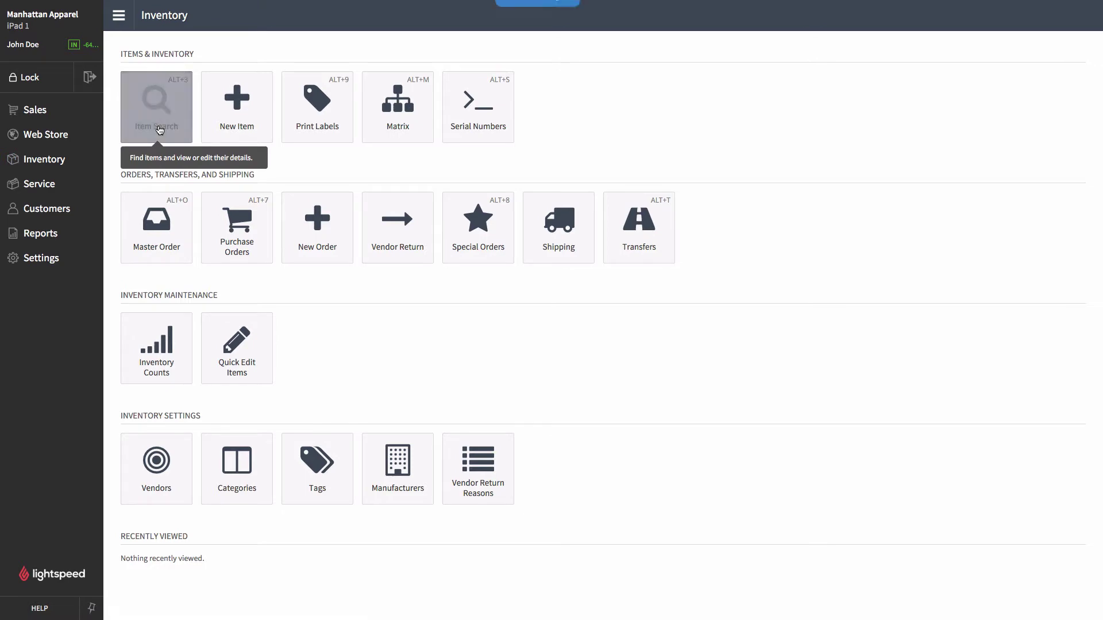
pyautogui.write('jacke')
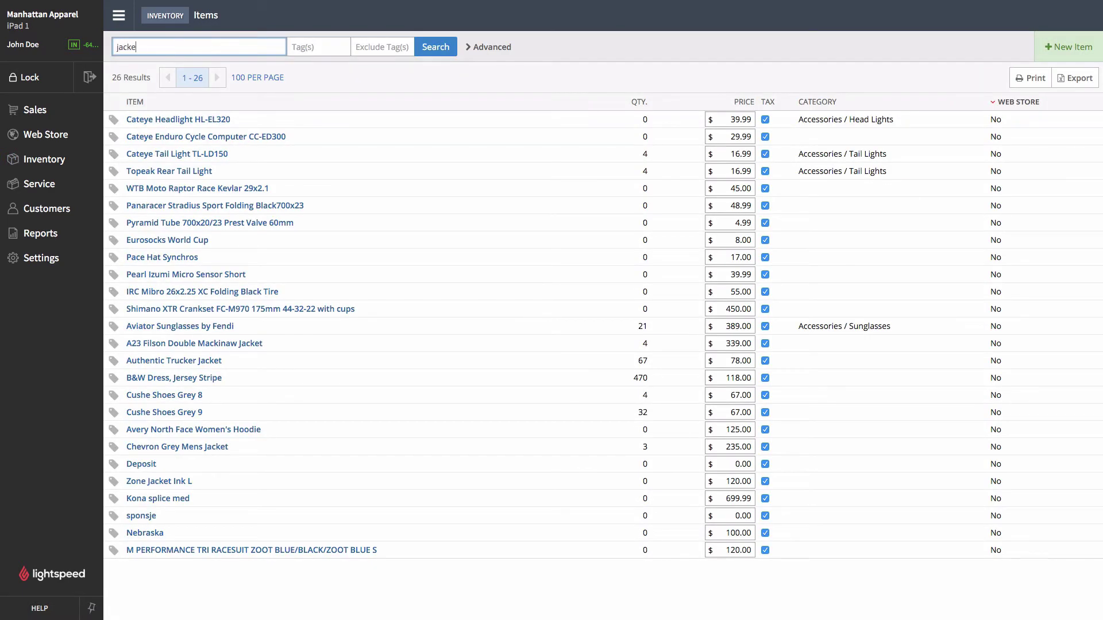
pyautogui.write('t')
pyautogui.press('Return')
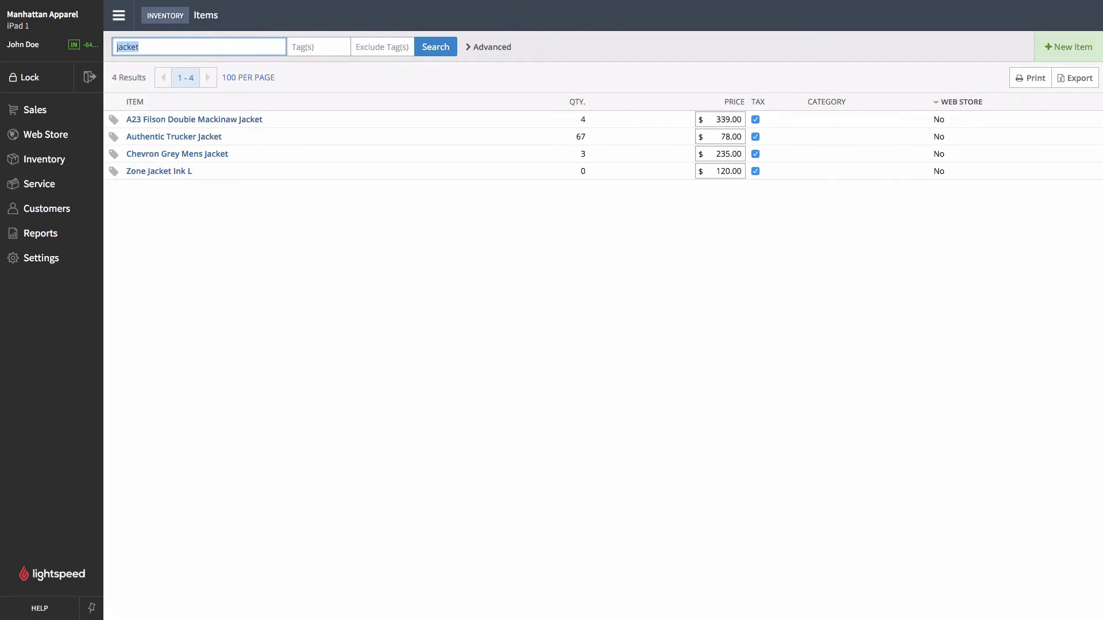
pyautogui.click(173, 138)
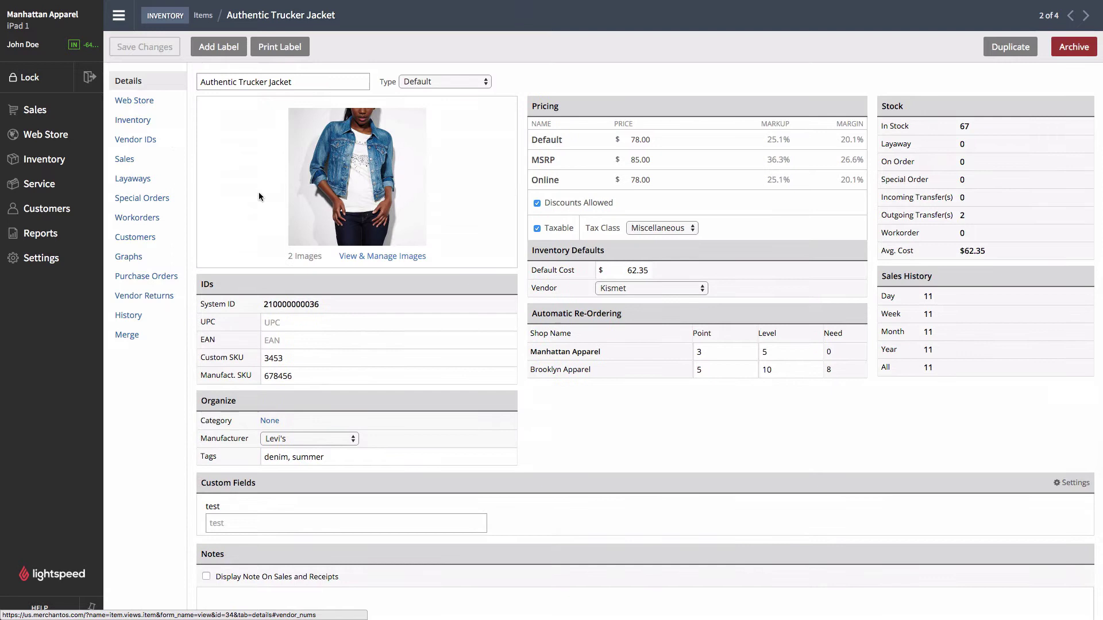
# Assign the Authentic Trucker Jacket the Clothing / Jacket / Fall category and save it
pyautogui.click(270, 422)
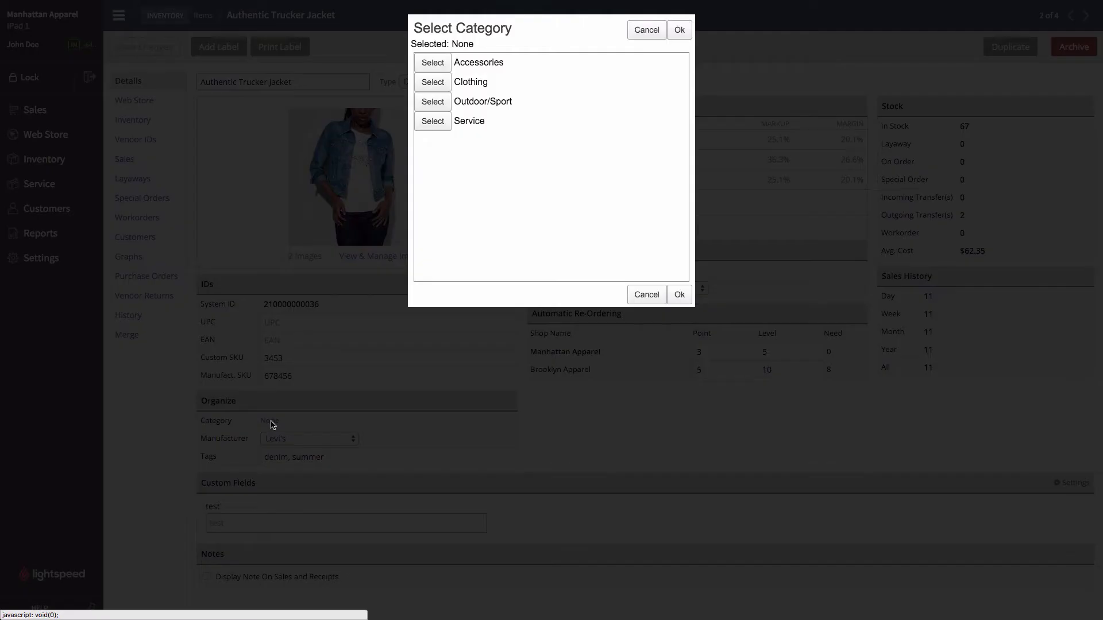
pyautogui.click(438, 84)
pyautogui.click(439, 83)
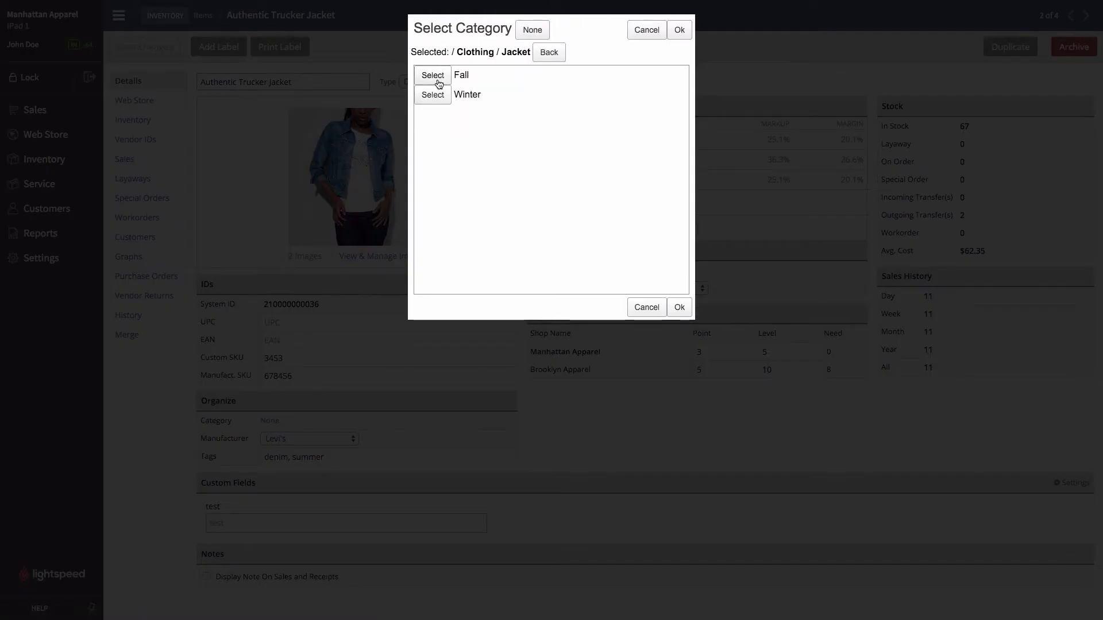
pyautogui.click(435, 77)
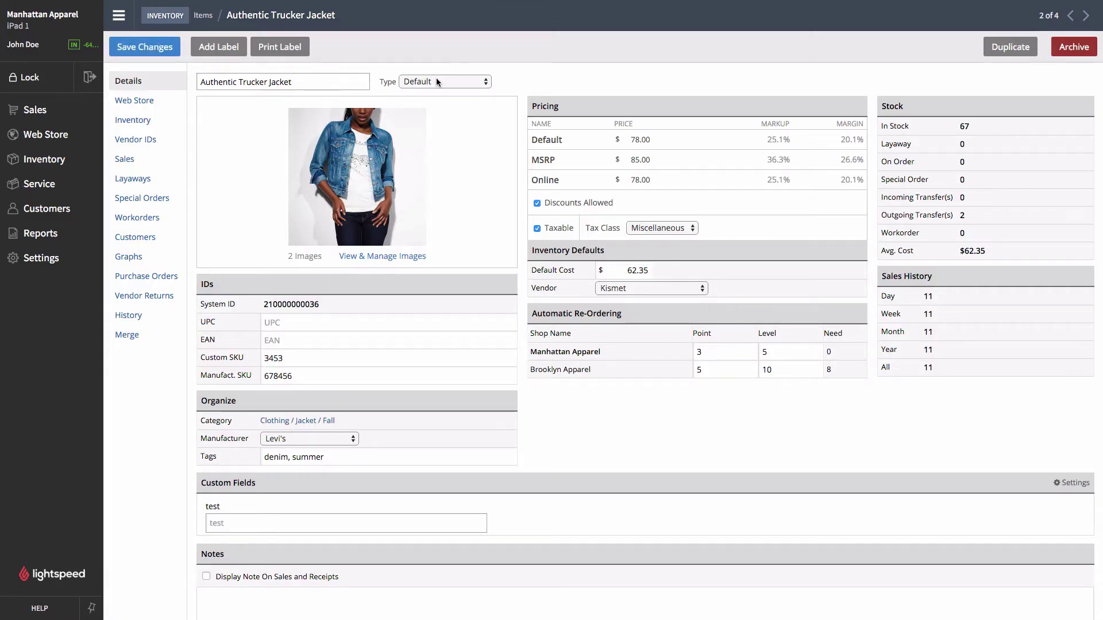
pyautogui.click(140, 46)
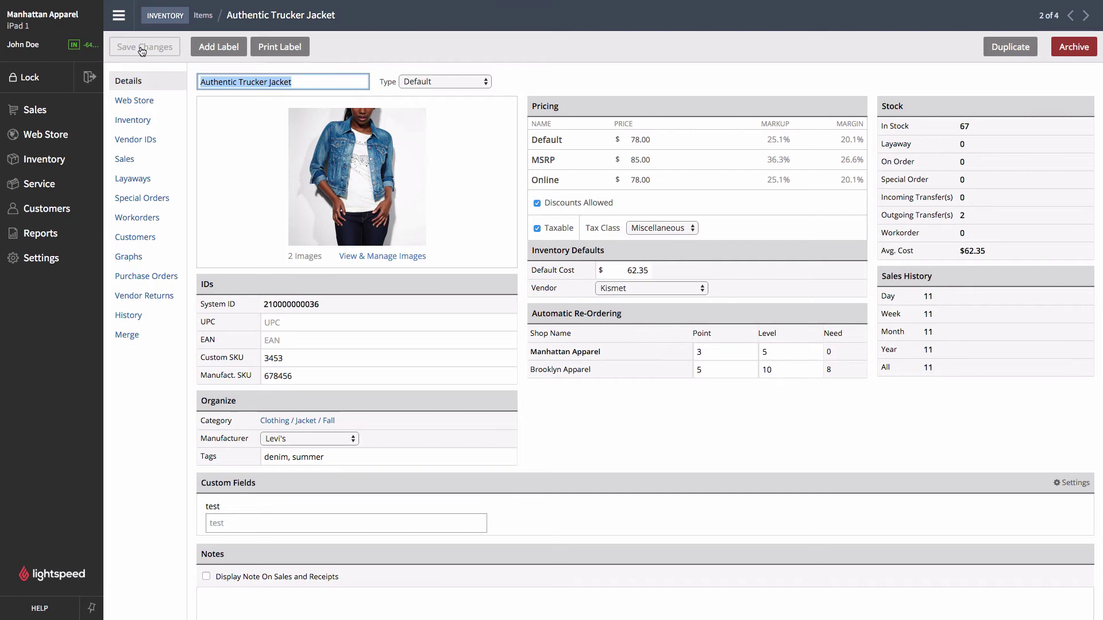
# In Quick Edit Items, switch the Default Cost column to show Category
pyautogui.click(60, 162)
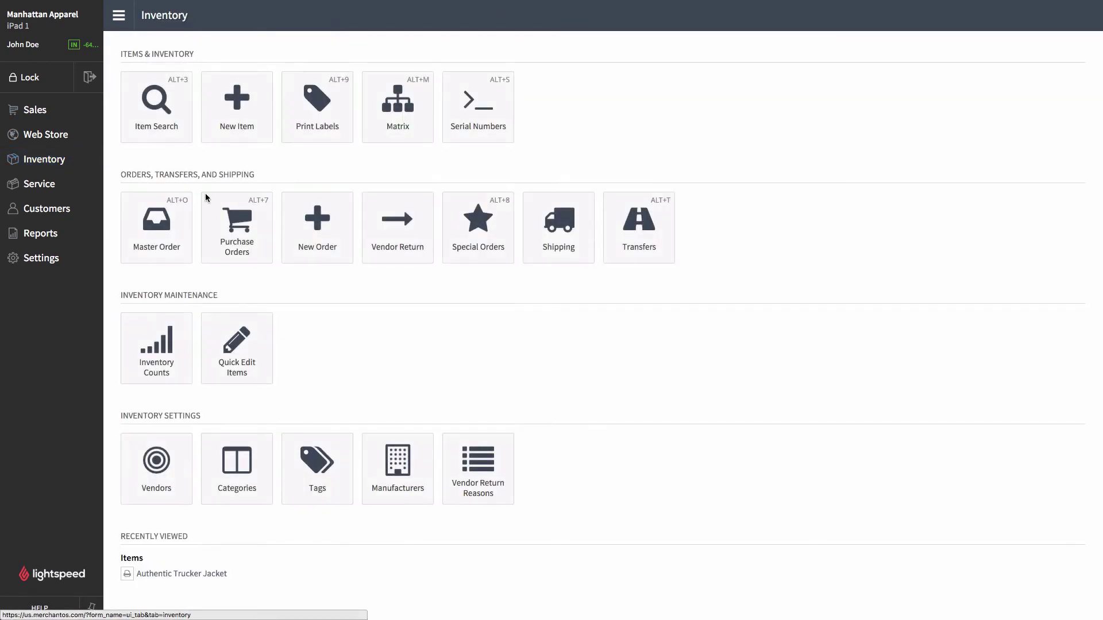
pyautogui.click(241, 360)
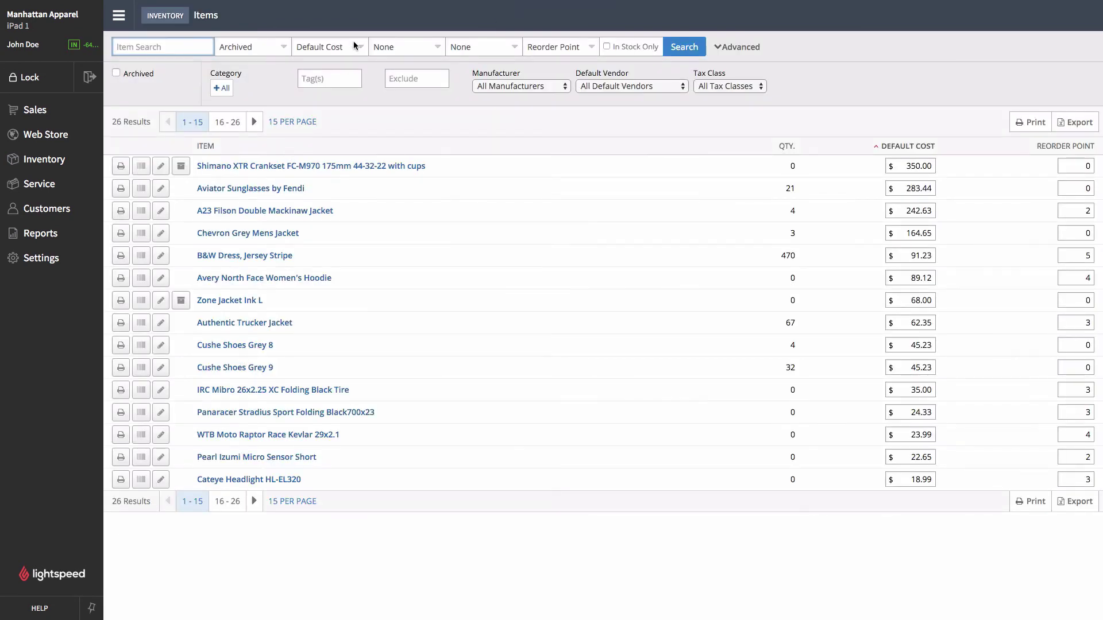
pyautogui.click(353, 46)
pyautogui.scroll(2, 346, 60)
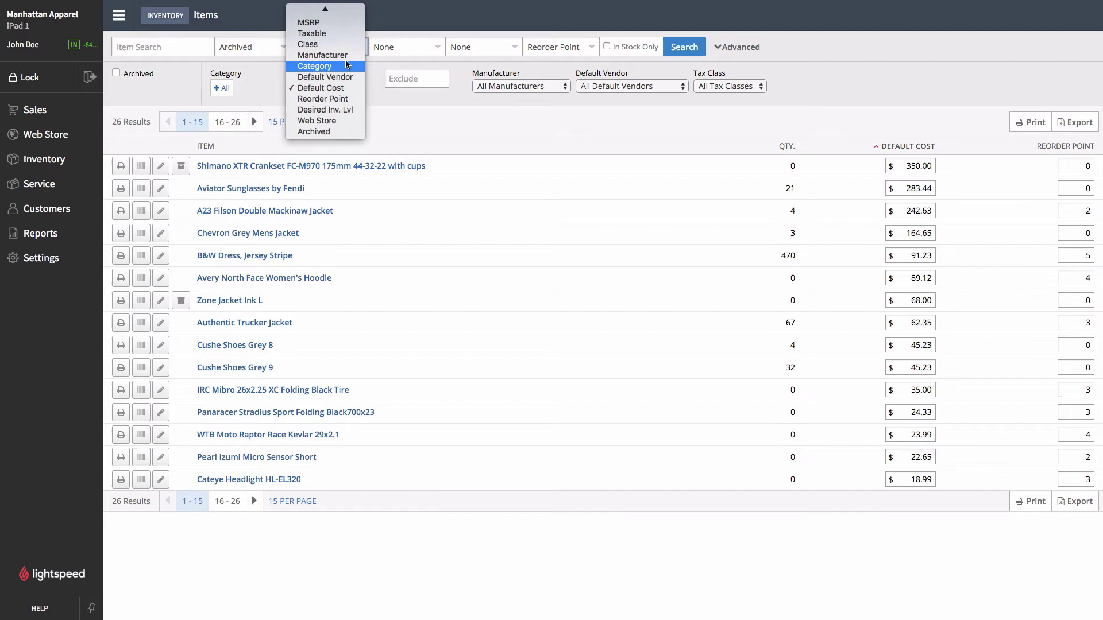
pyautogui.click(344, 65)
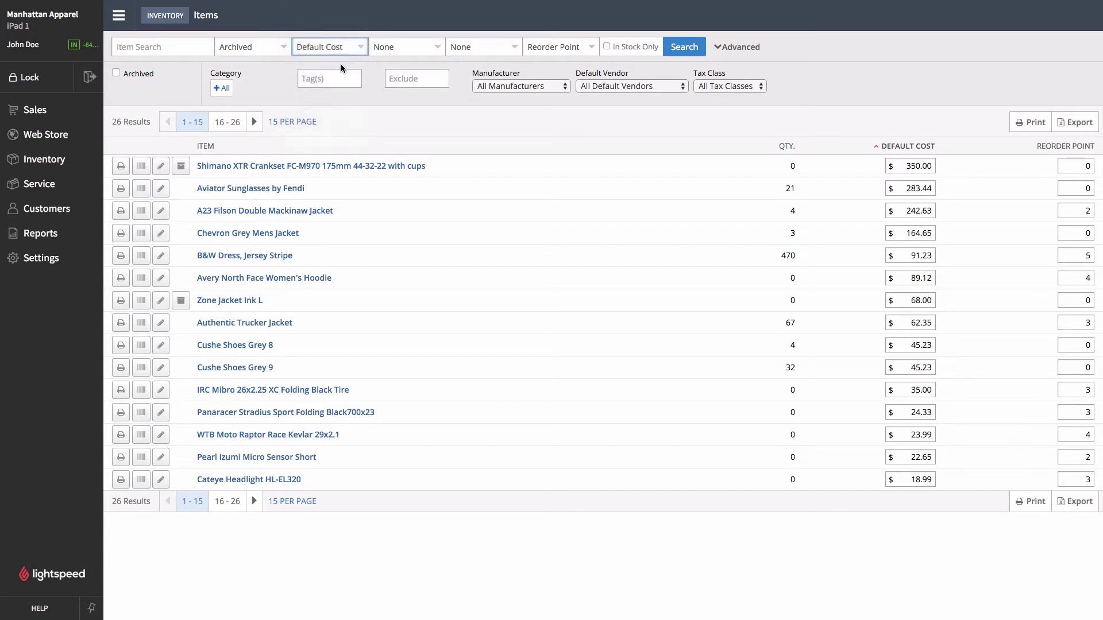
# Search the item list for 'jacke' to show only the jacket items
pyautogui.click(181, 50)
pyautogui.write('jacket')
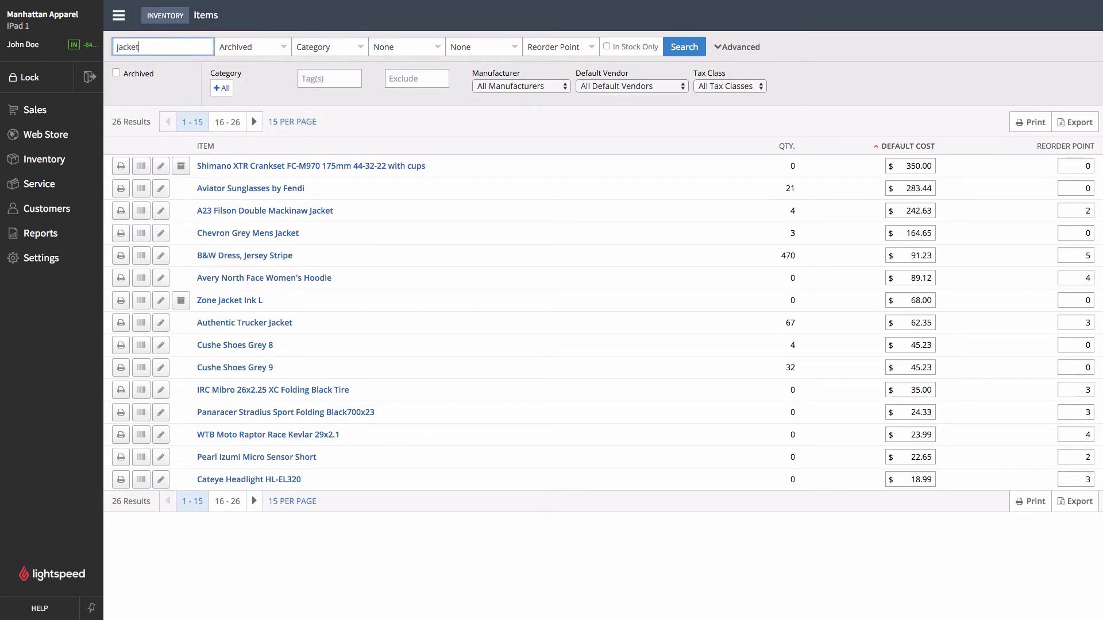
pyautogui.press('Return')
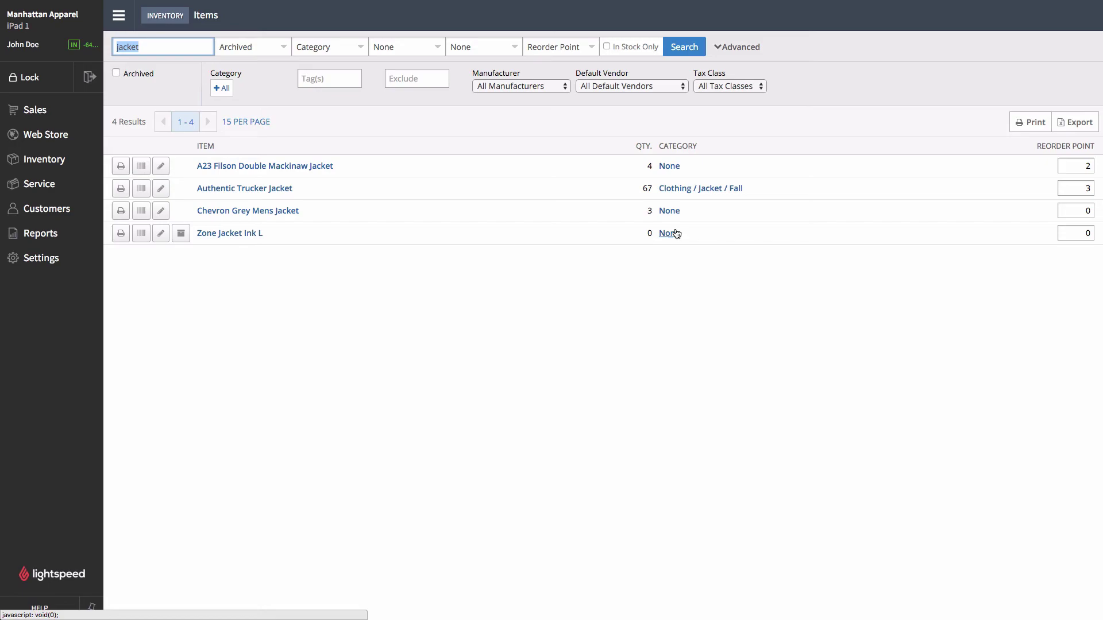
# Set Clothing / Jacket / Fall on A23 Filson Double Mackinaw Jacket, Chevron Grey Mens Jacket and Zone Jacket Ink L
pyautogui.click(673, 167)
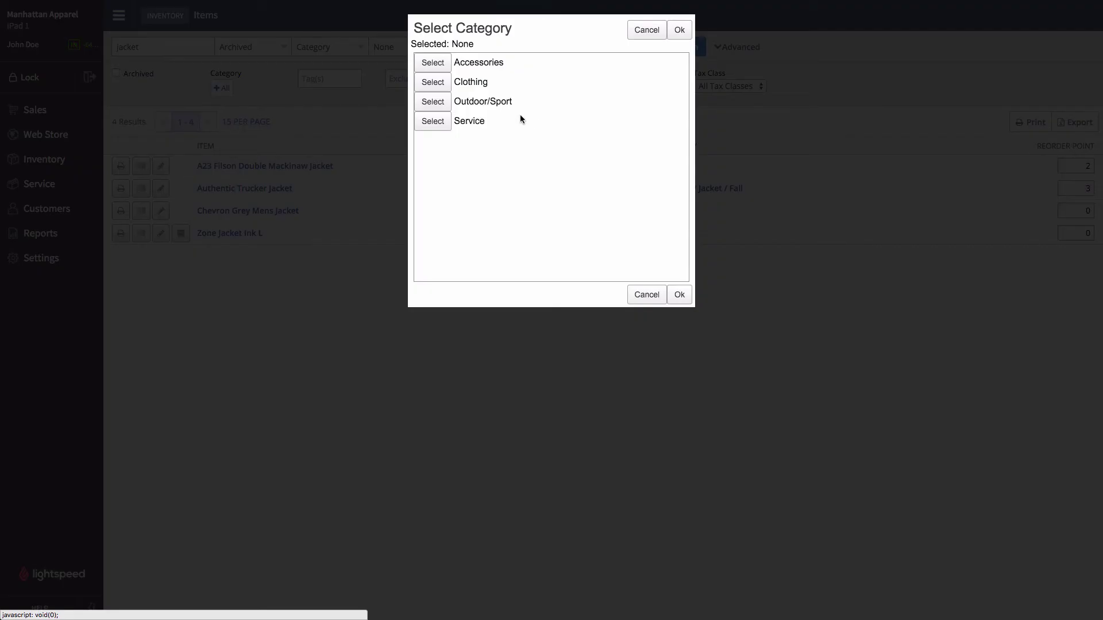
pyautogui.click(437, 82)
pyautogui.click(436, 79)
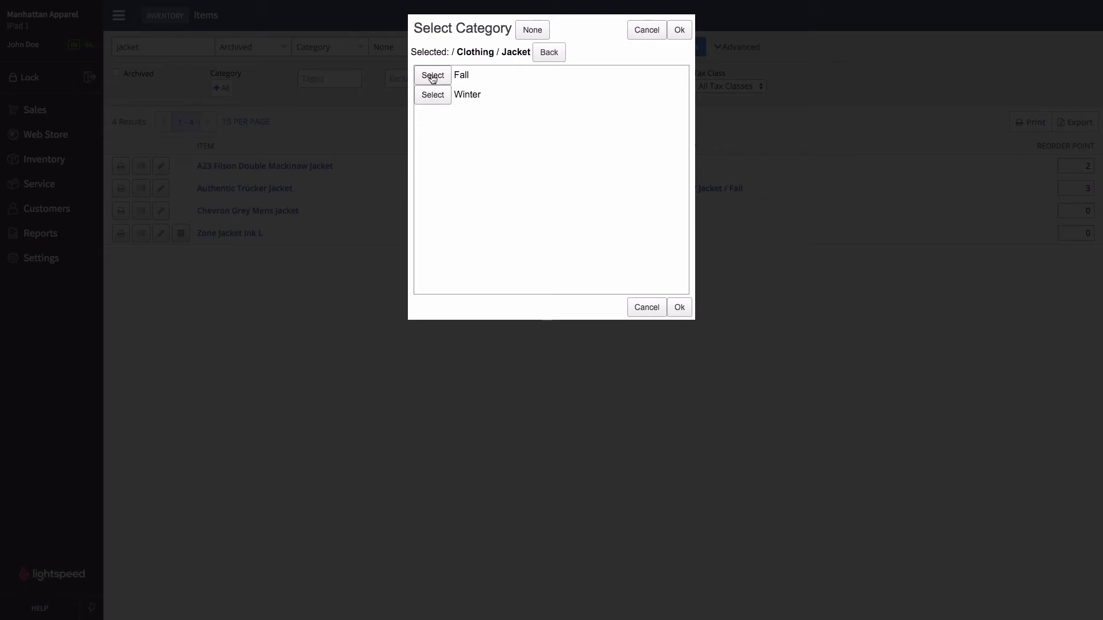
pyautogui.click(433, 77)
pyautogui.click(669, 210)
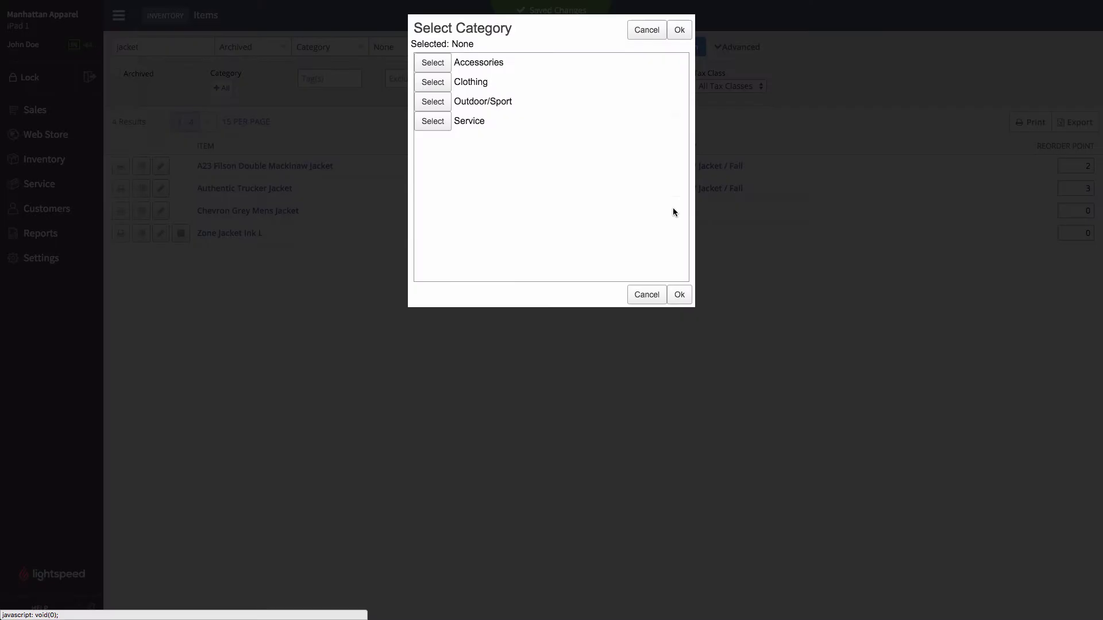
pyautogui.click(433, 82)
pyautogui.click(433, 77)
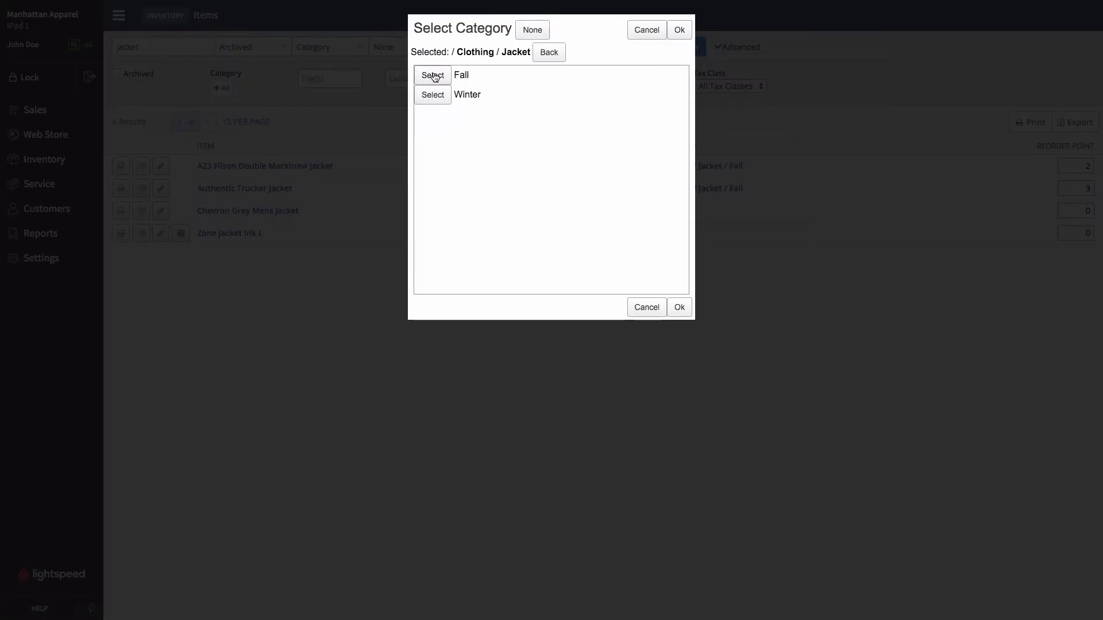
pyautogui.click(434, 77)
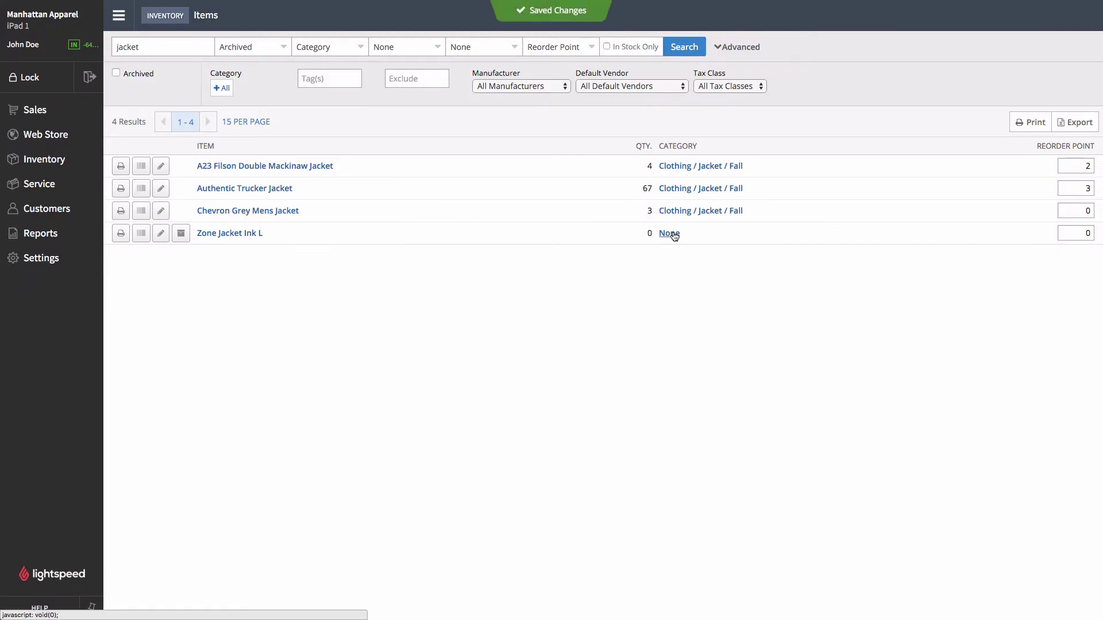
pyautogui.click(671, 233)
pyautogui.click(436, 81)
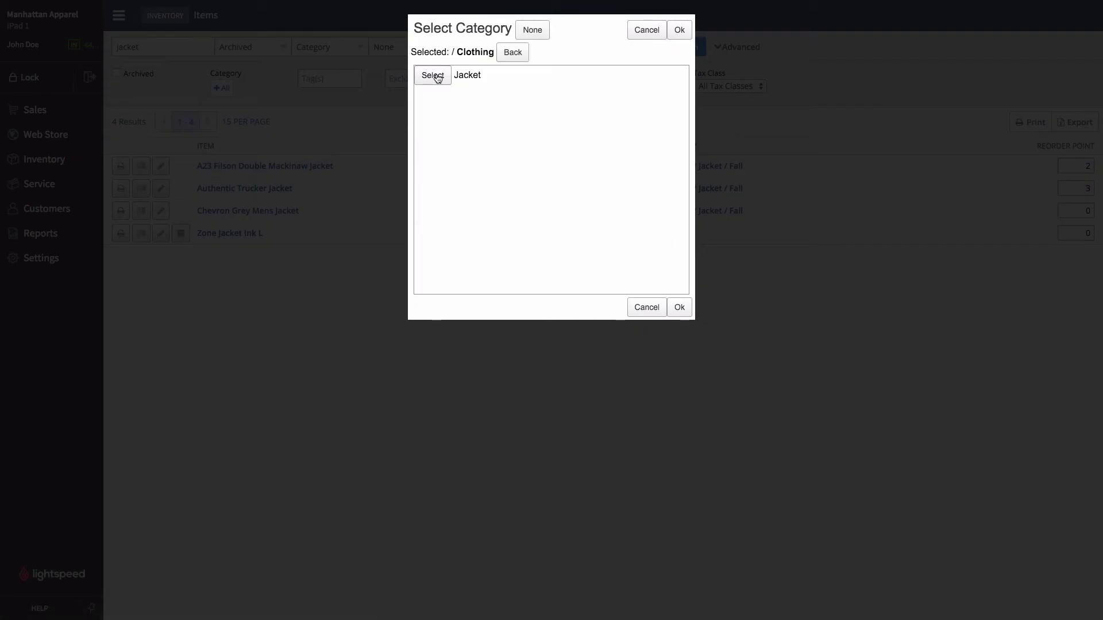
pyautogui.click(436, 77)
pyautogui.click(437, 77)
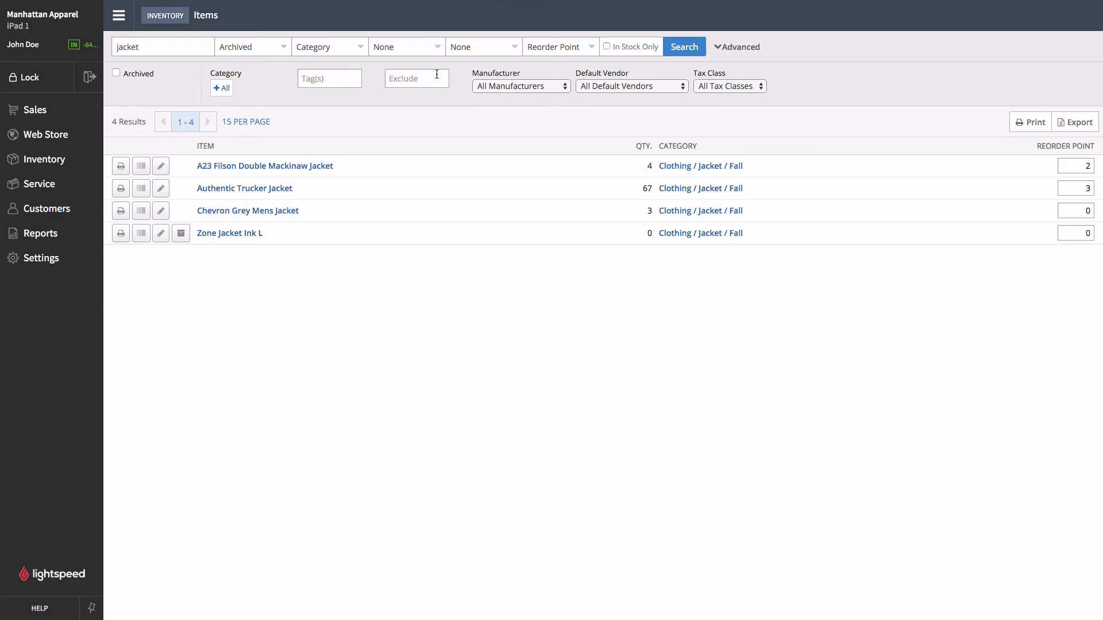
# Rename the Clothing category to Apparel in Inventory > Categories and save
pyautogui.click(57, 163)
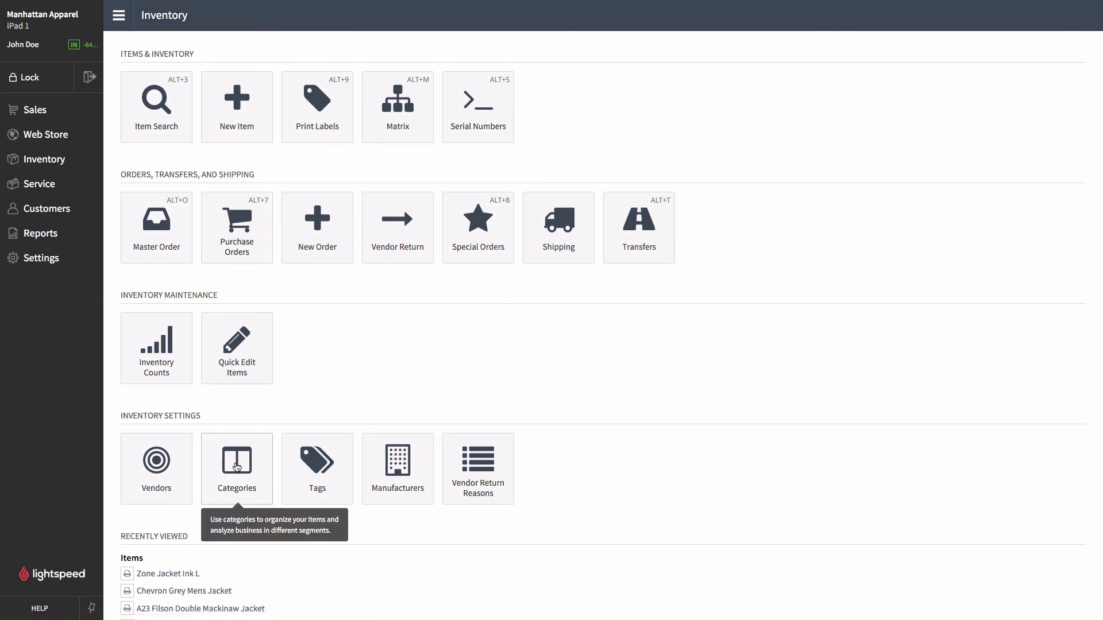
pyautogui.click(236, 464)
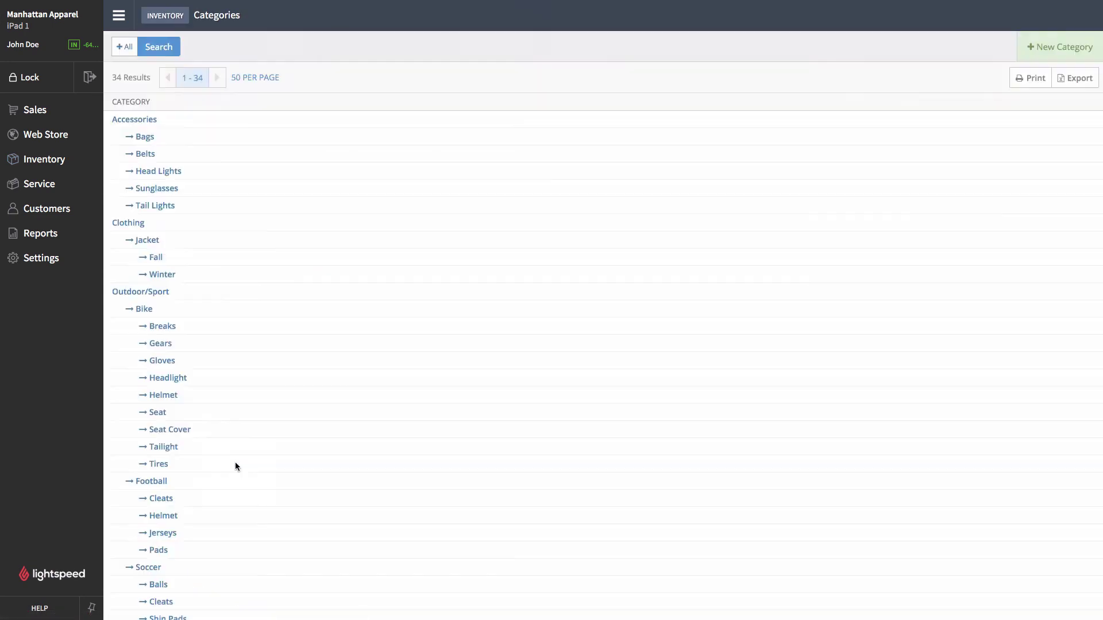
pyautogui.click(132, 229)
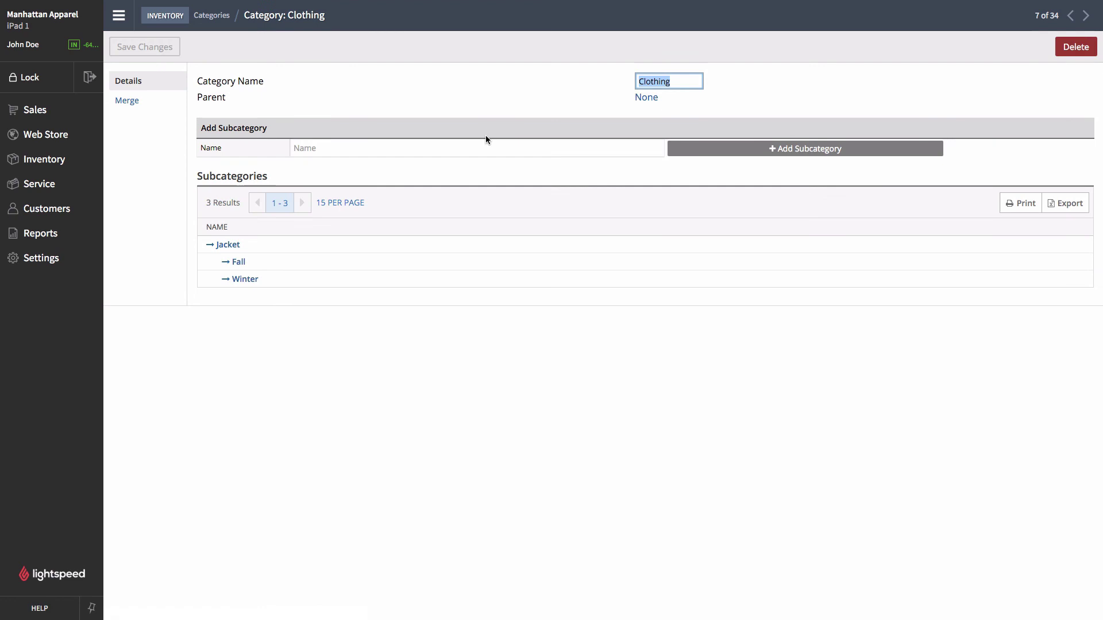
pyautogui.write('Apparel')
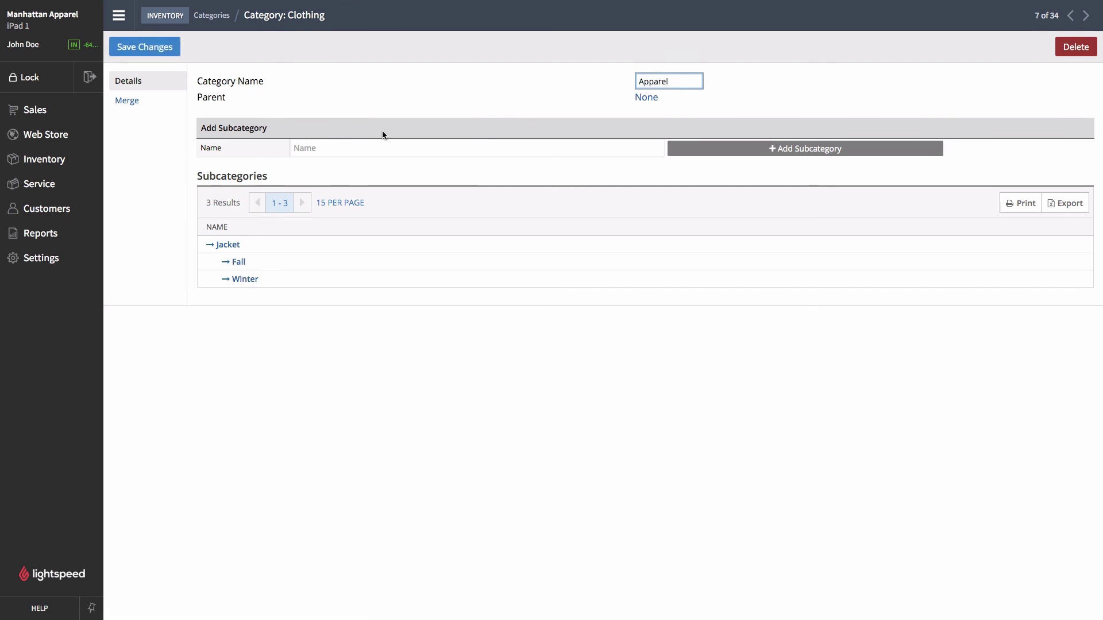
pyautogui.click(140, 48)
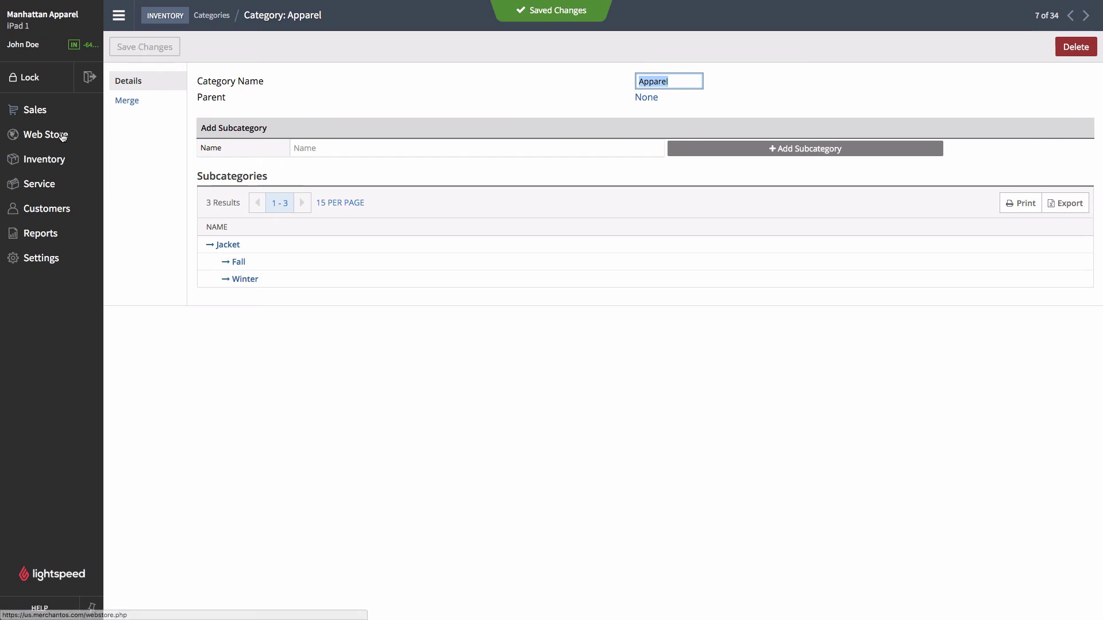
# Search Quick Edit Items for 'jackert' to review the four jackets under Apparel / Jacket / Fall
pyautogui.click(55, 159)
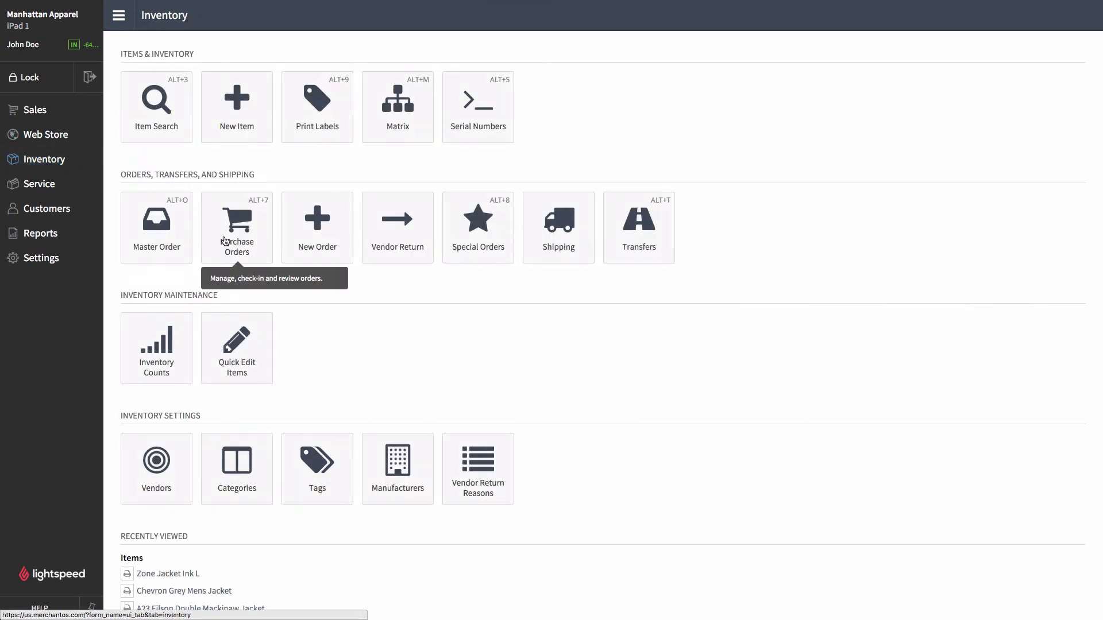
pyautogui.click(235, 345)
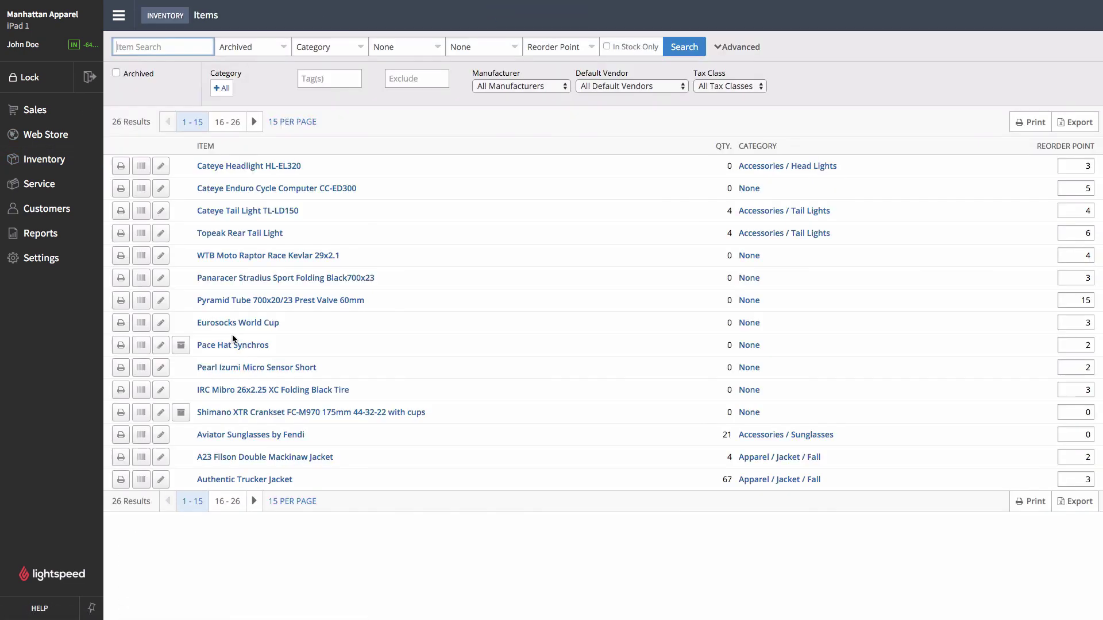
pyautogui.write('jackert')
pyautogui.press('Return')
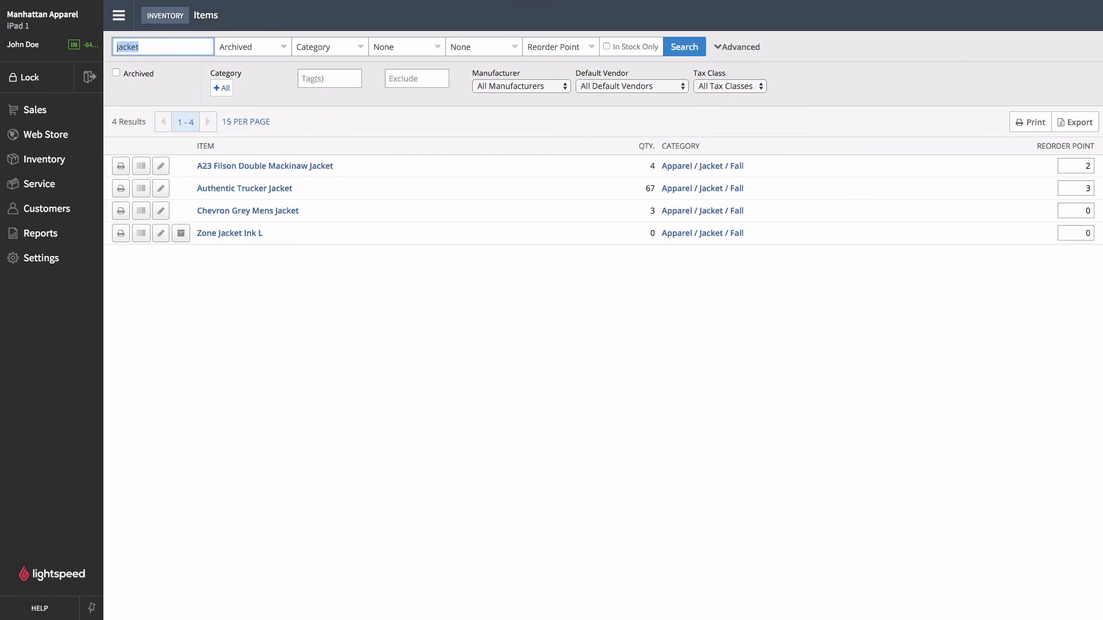